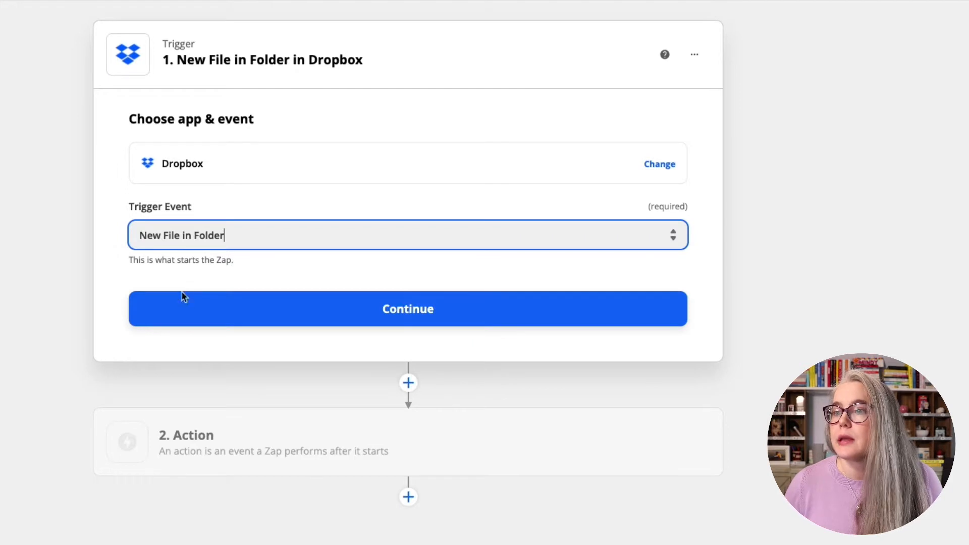
Set up the Dropbox New File in Folder trigger with the connected account, folder /Tutorials/Finished Podcast Episodes and file contents included.
click(191, 313)
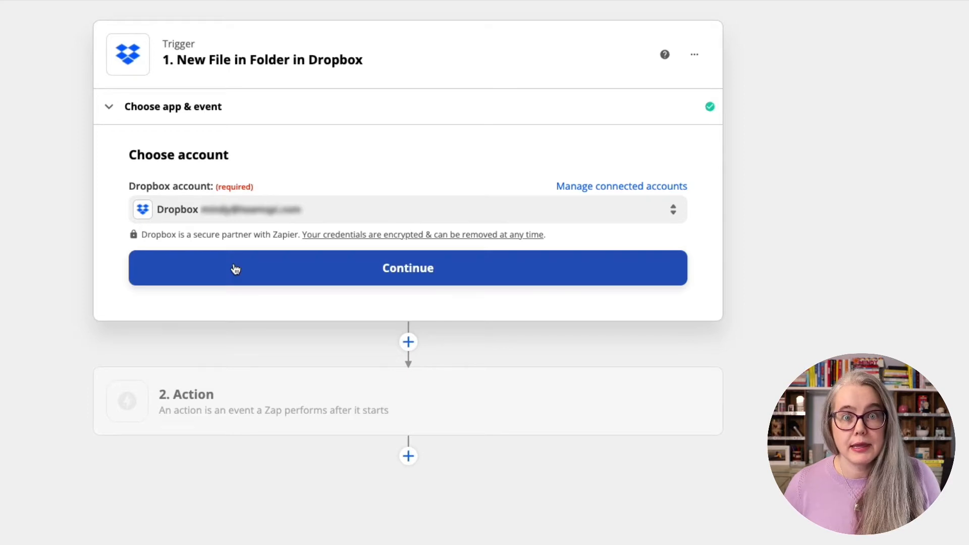
click(234, 268)
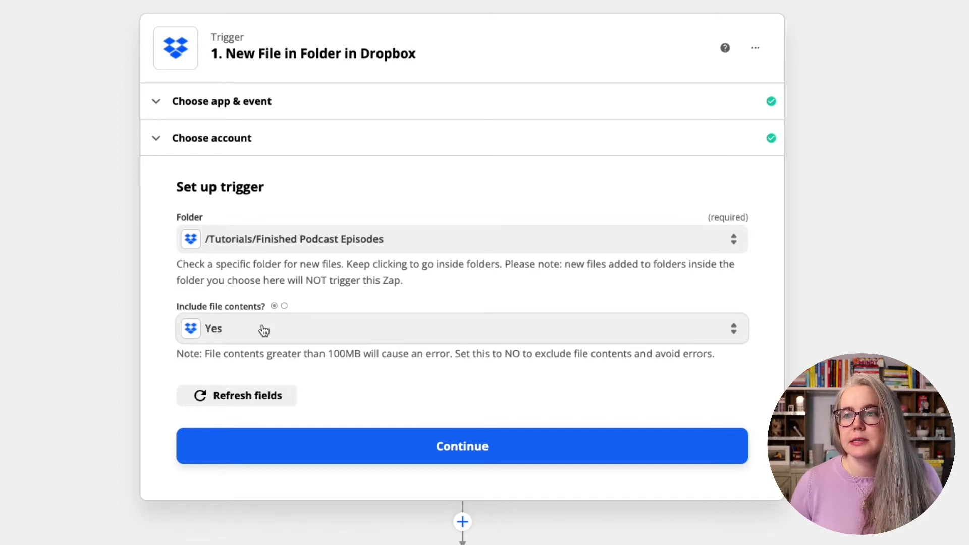
click(458, 447)
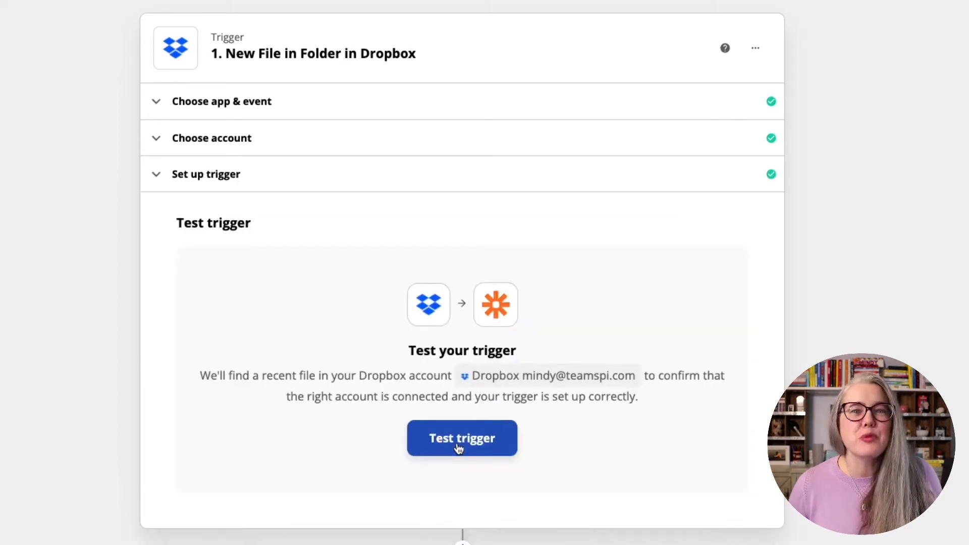
Test the Dropbox trigger and review the details of the sample file.
click(457, 444)
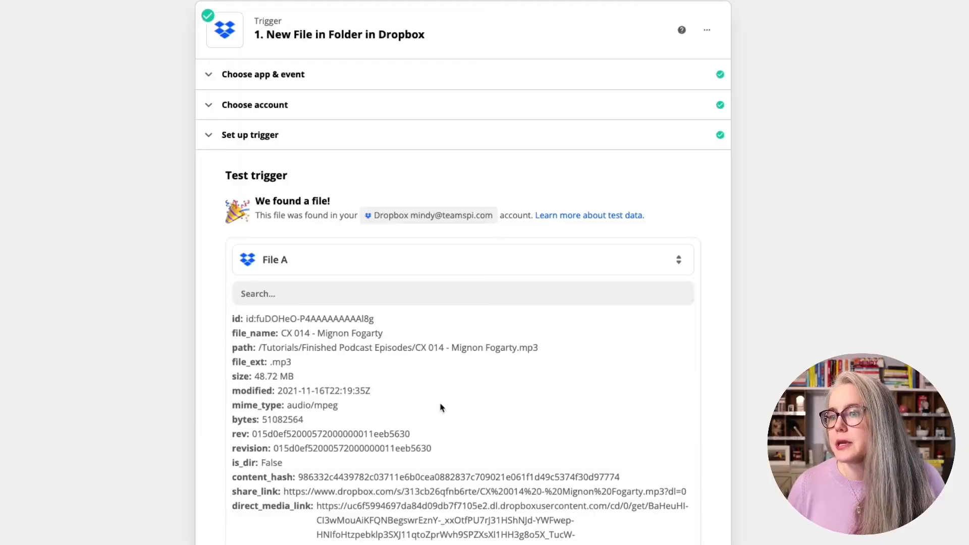
scroll(440, 407, down, 1)
scroll(440, 408, up, 1)
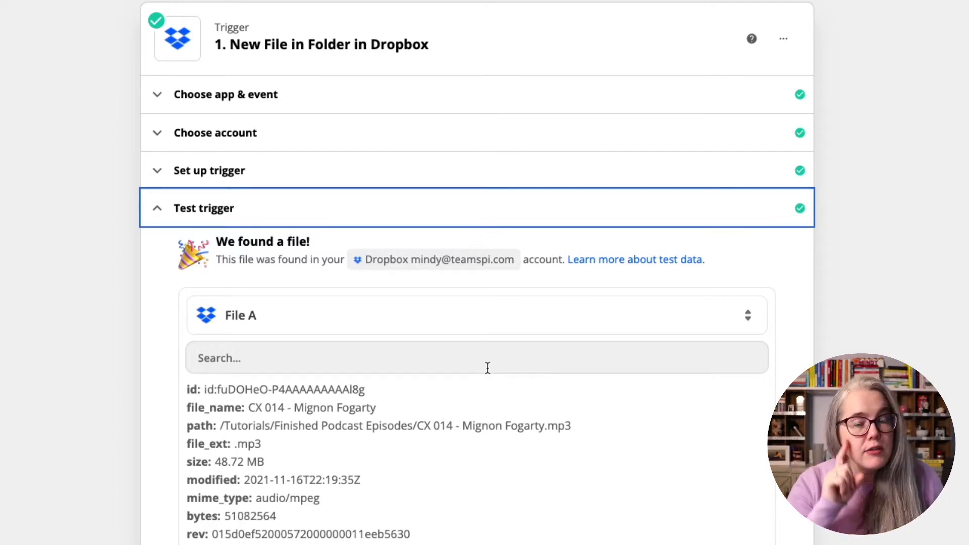
Load more sample files for the trigger test and try File C as the test record.
click(417, 326)
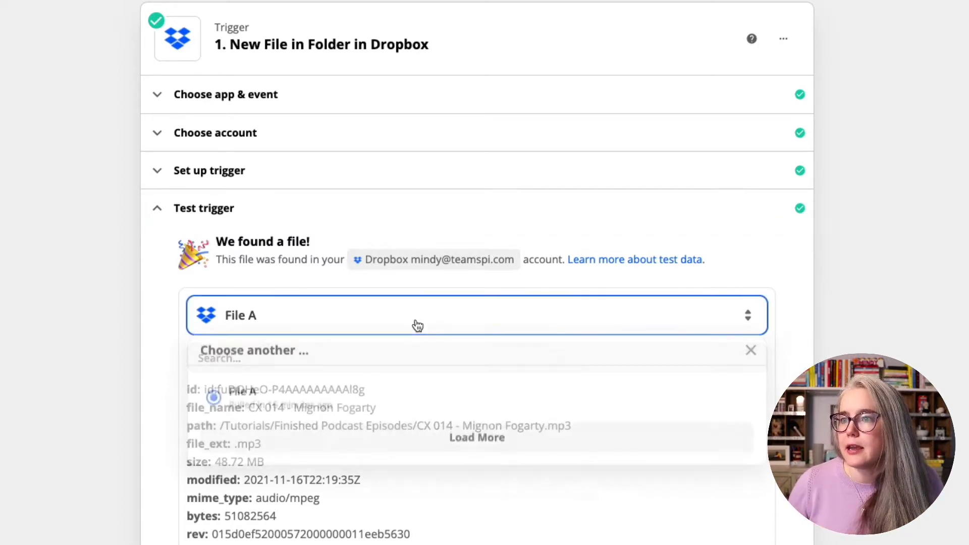
click(472, 442)
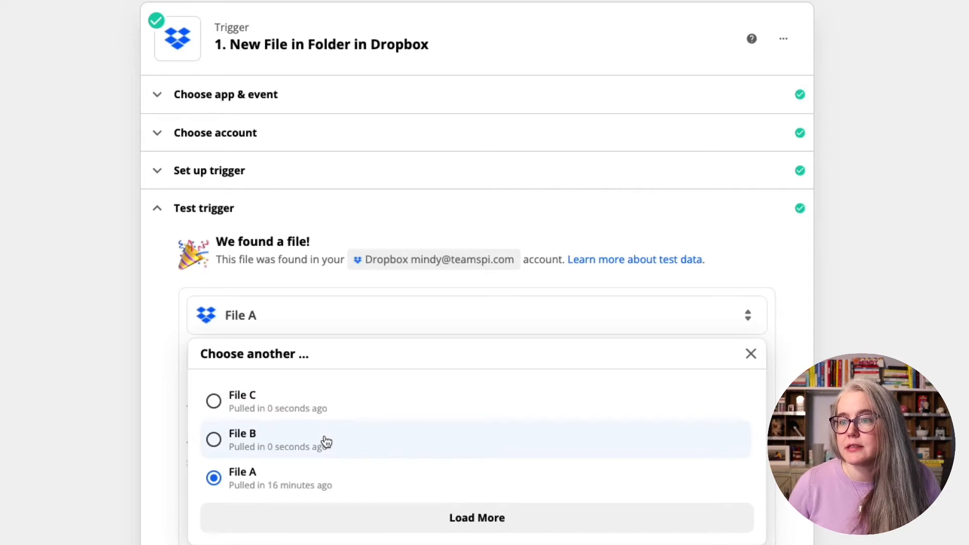
click(325, 401)
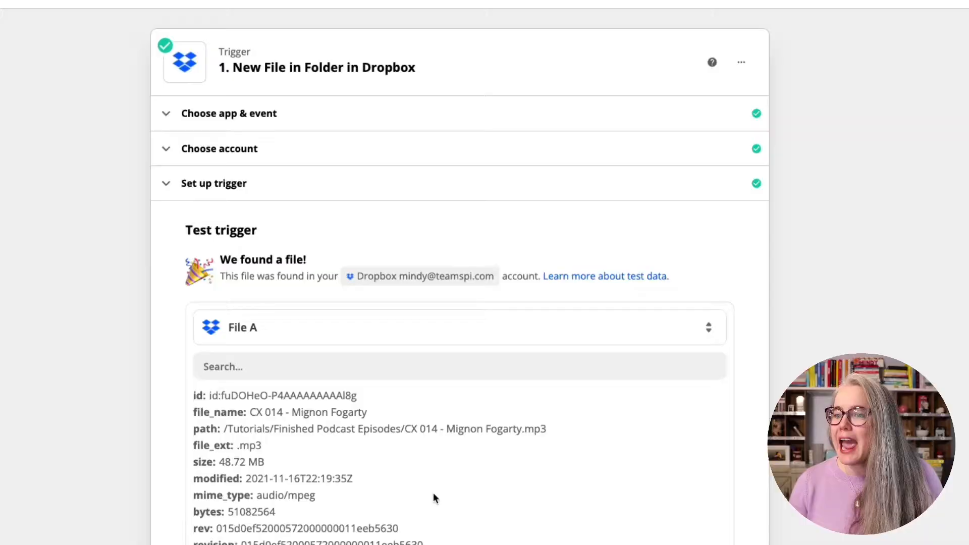
Search for Rev in the action step and choose its latest version as the action app.
scroll(435, 490, down, 1)
scroll(436, 493, up, 1)
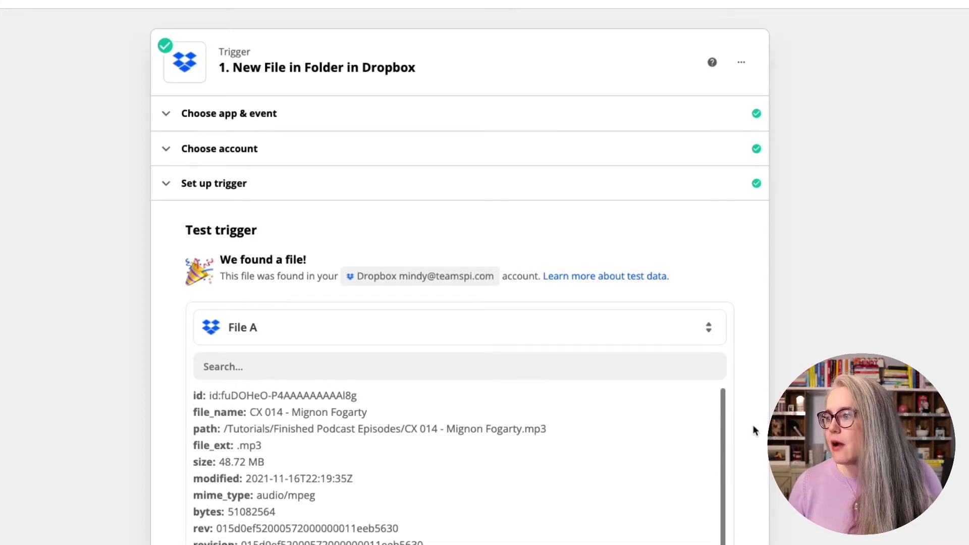
scroll(752, 425, down, 5)
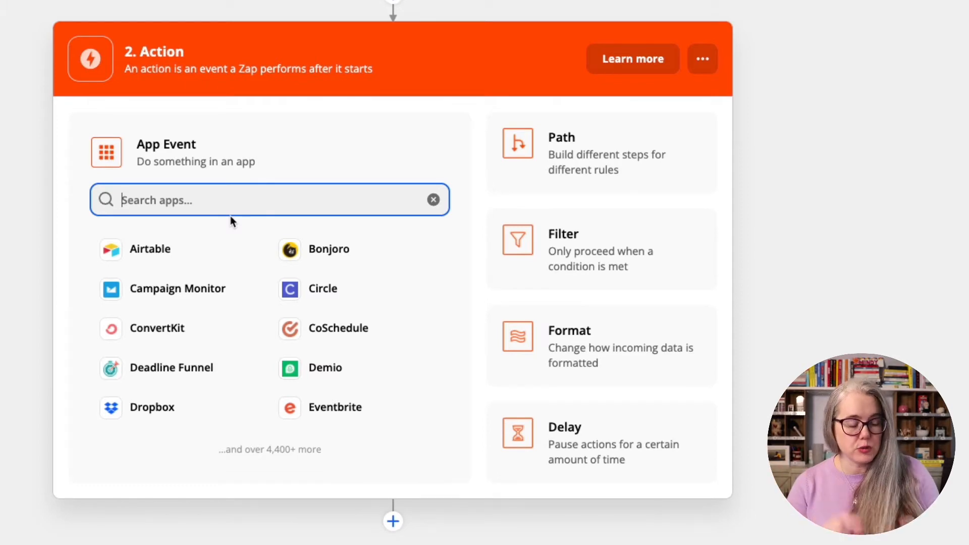
text(Rev)
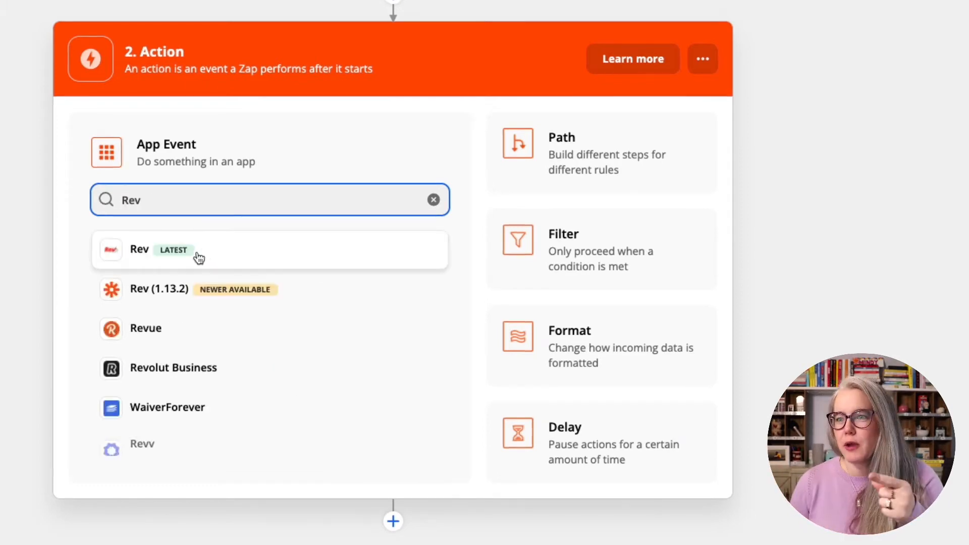
click(136, 253)
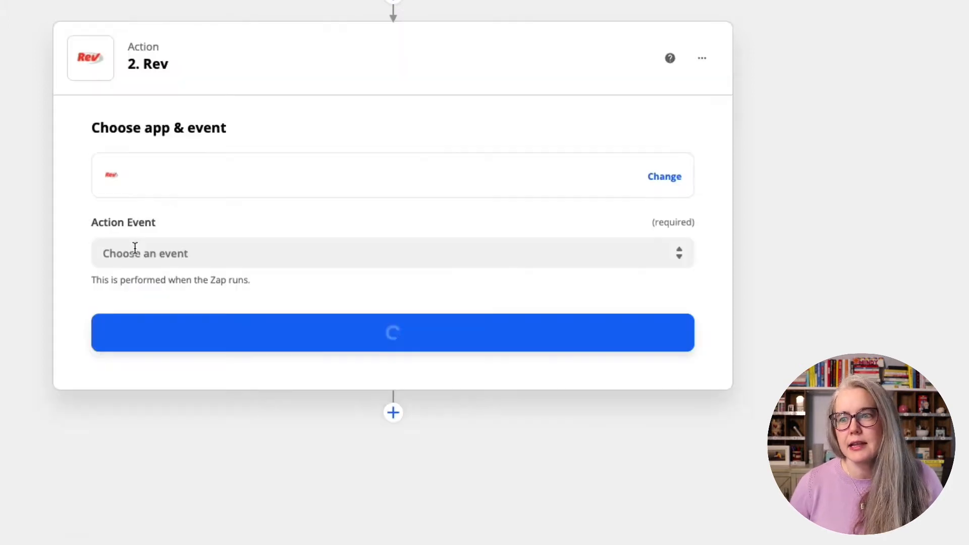
Set the Rev action event to Create Transcription Order and accept the connected Rev account.
click(170, 251)
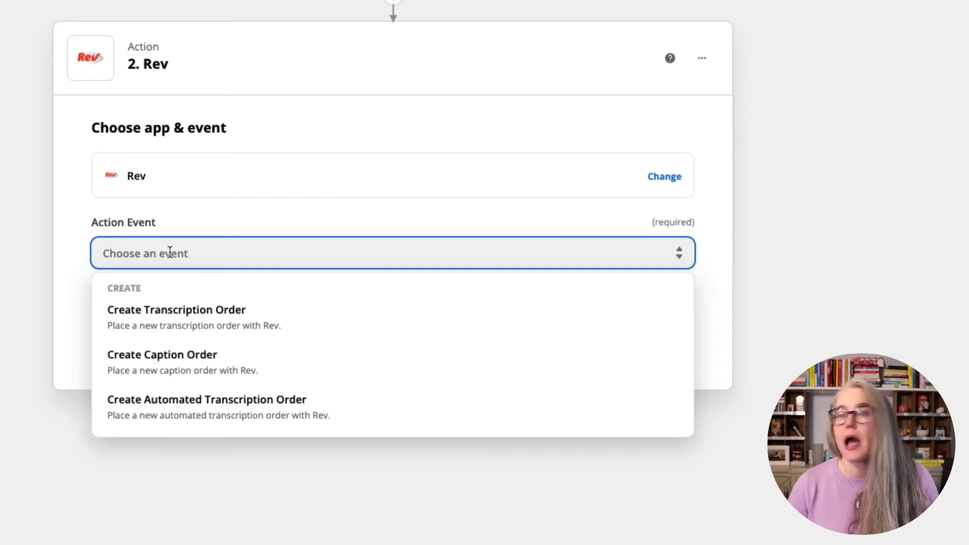
click(146, 317)
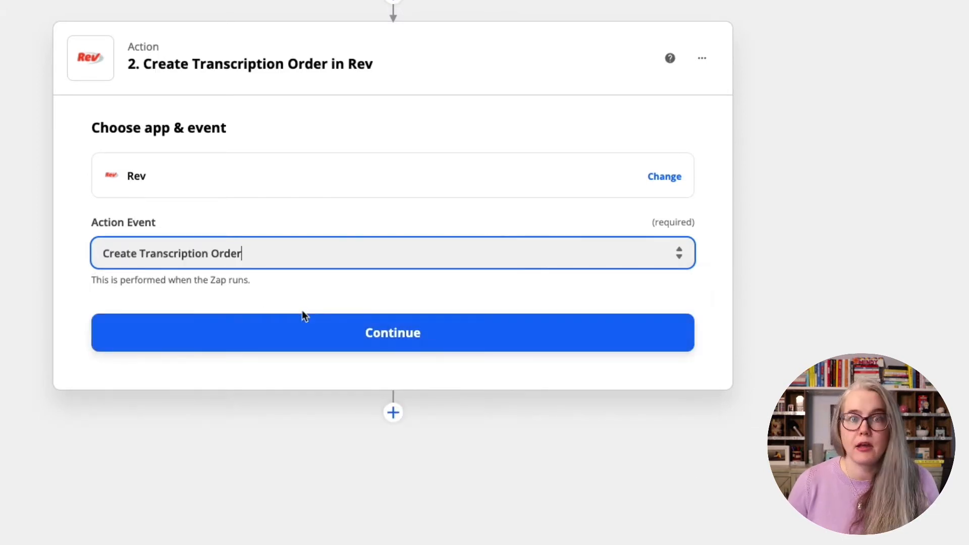
click(307, 329)
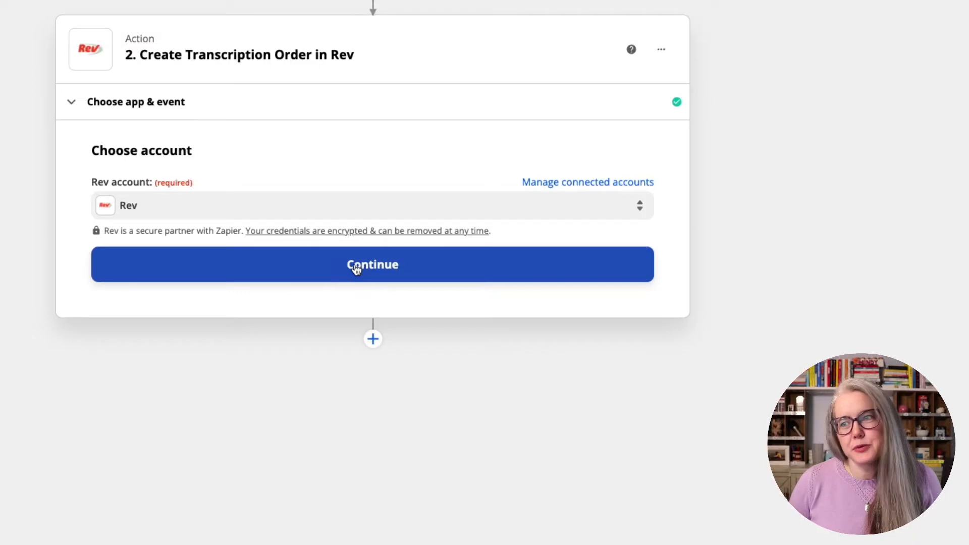
click(356, 268)
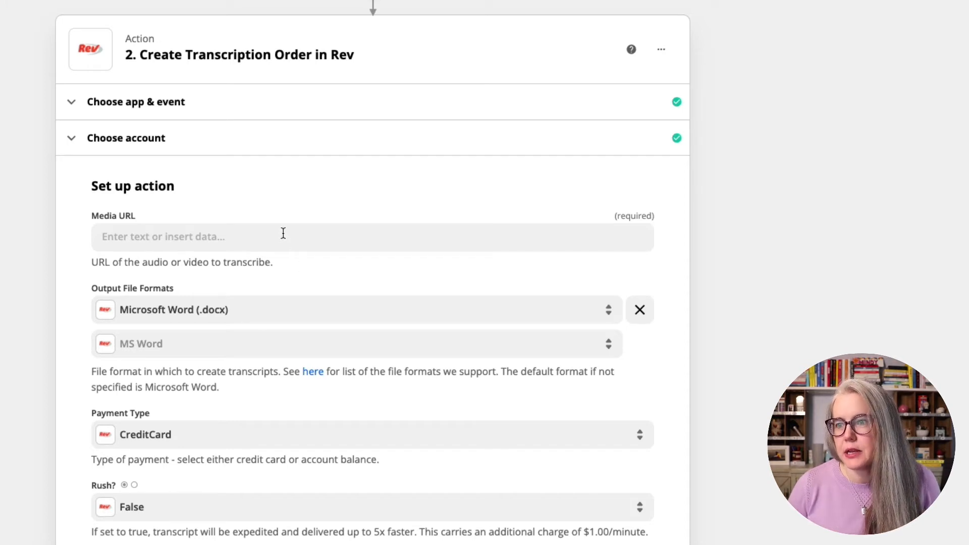
Map the Media URL of the Rev order to the Share Link from the Dropbox trigger's full data list.
click(264, 237)
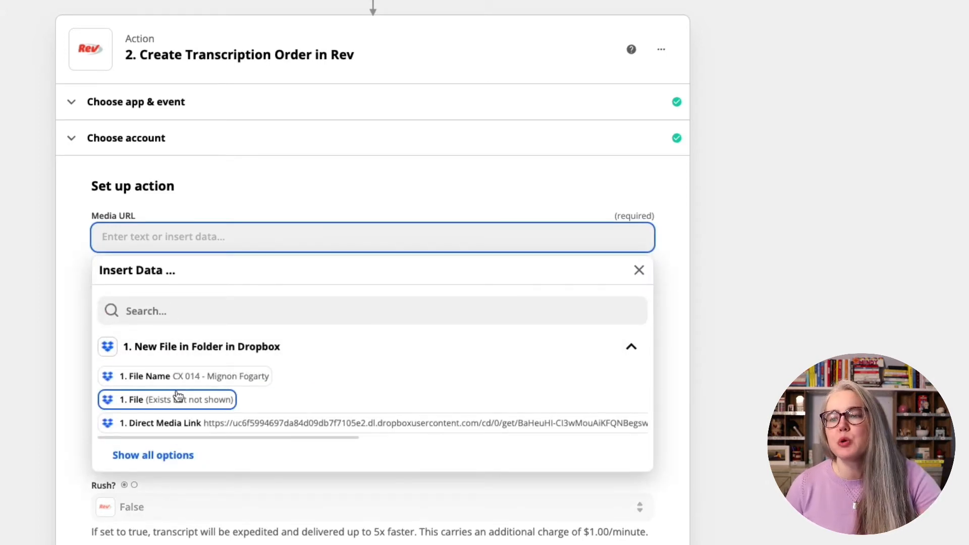
scroll(177, 396, down, 1)
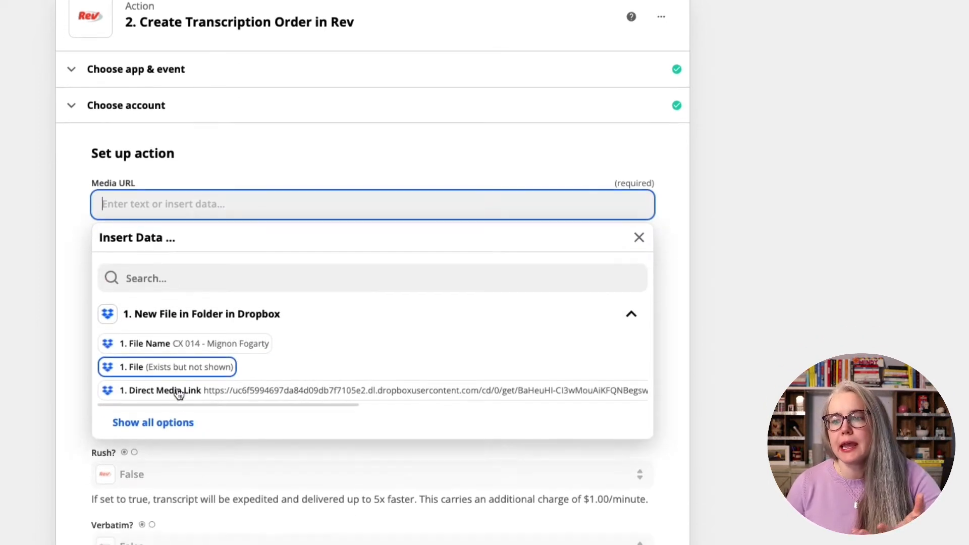
click(159, 427)
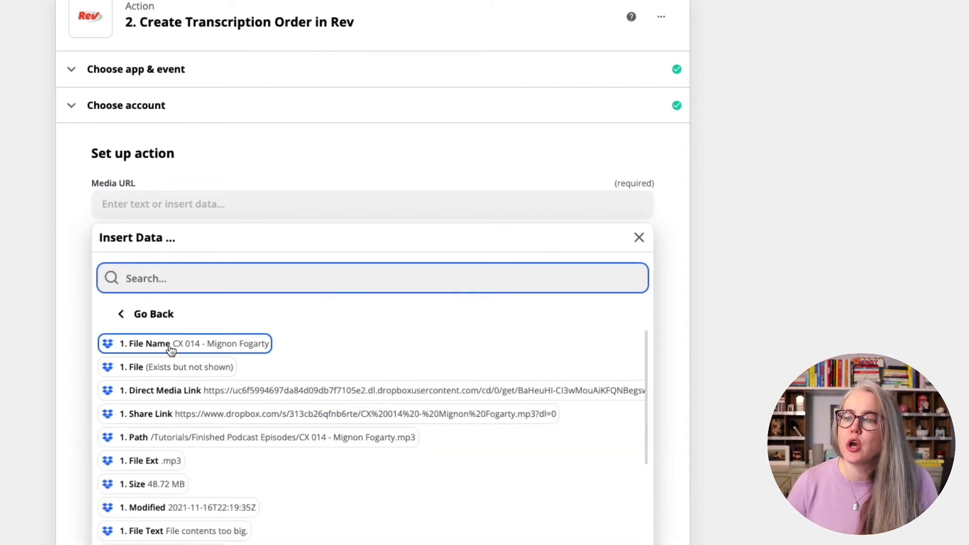
scroll(171, 350, down, 1)
scroll(171, 349, down, 5)
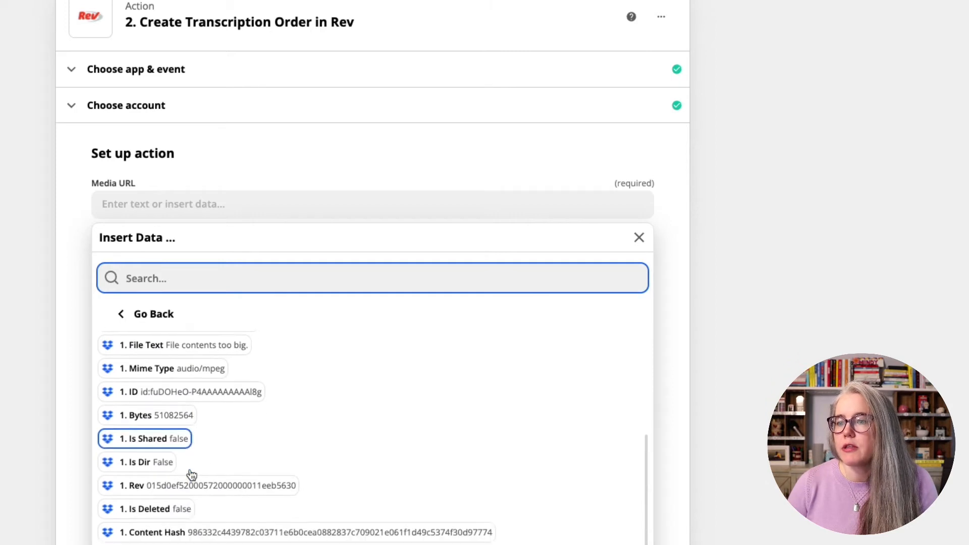
scroll(191, 475, up, 5)
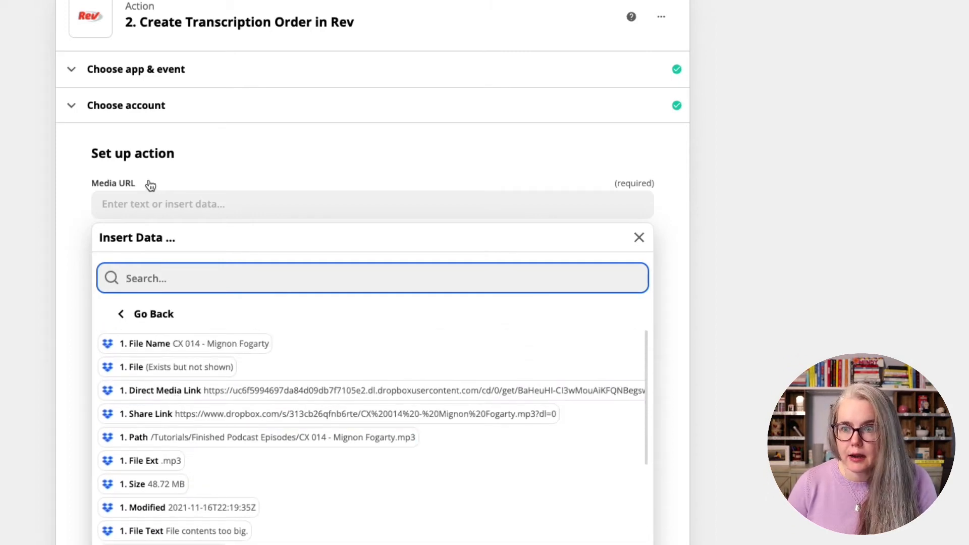
scroll(298, 320, down, 1)
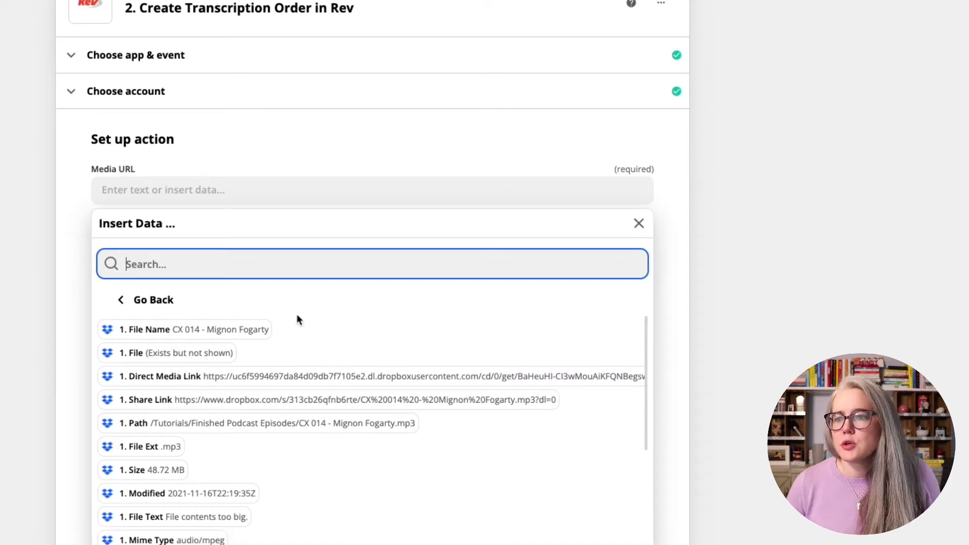
click(271, 402)
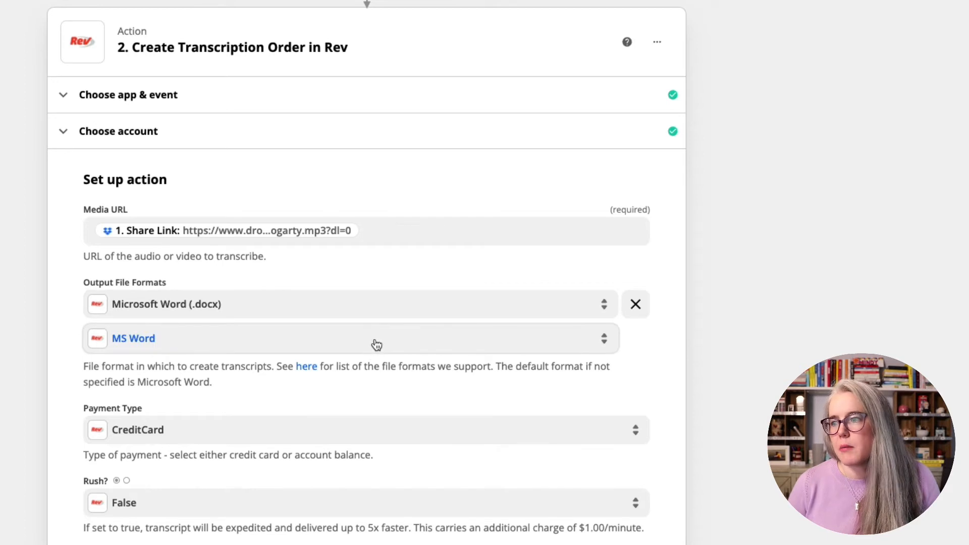
Add Plain Text (.txt) as a second output file format beside Microsoft Word.
click(389, 341)
scroll(396, 505, down, 5)
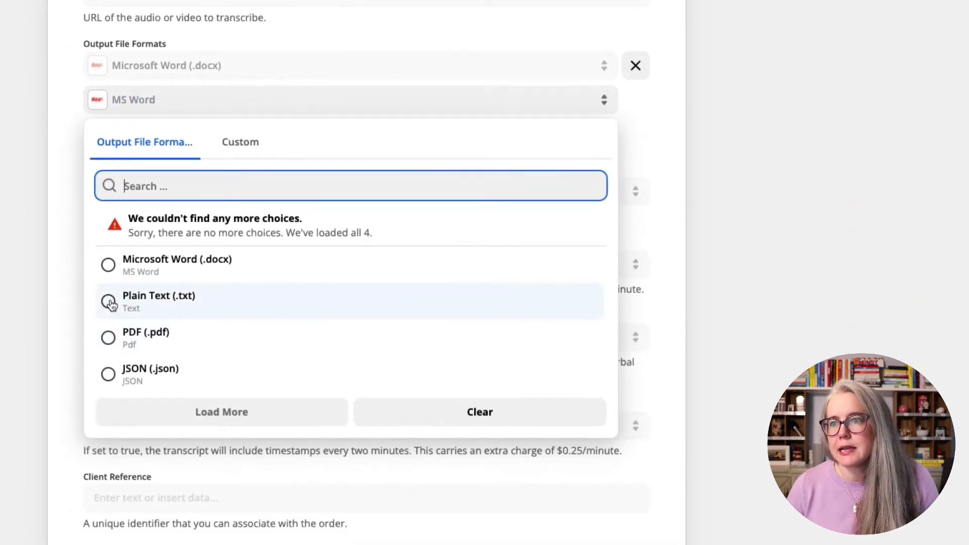
click(109, 303)
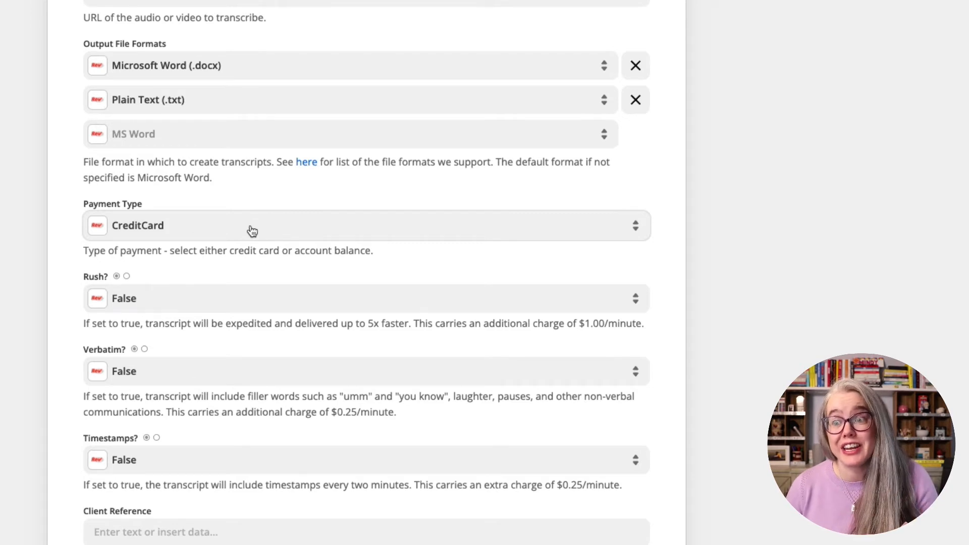
Map the order's Client Reference to the File Name from the Dropbox trigger.
scroll(262, 325, down, 3)
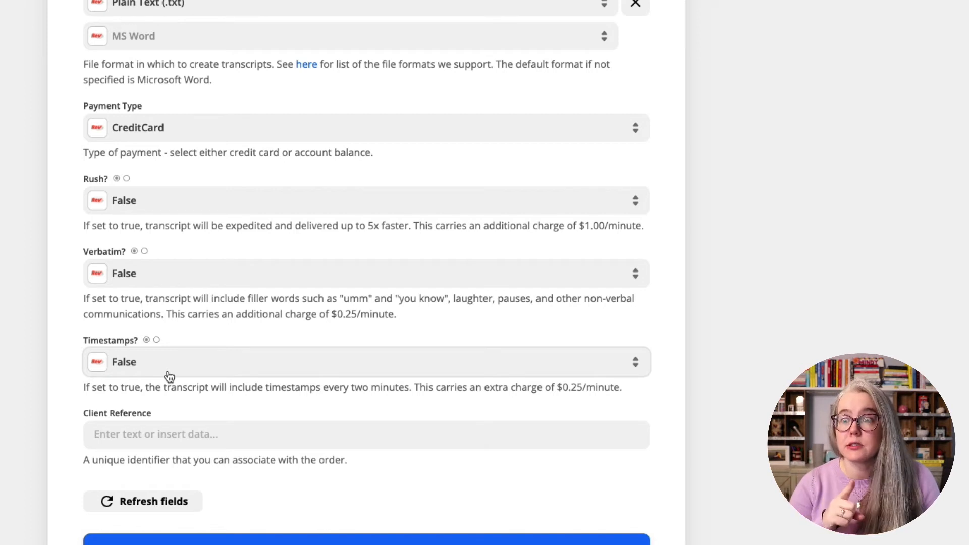
scroll(169, 375, down, 2)
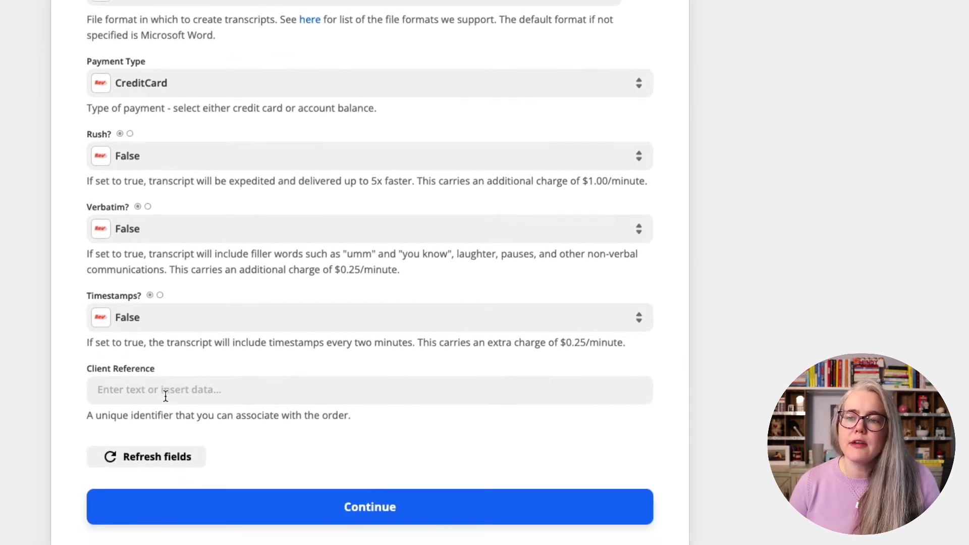
click(163, 394)
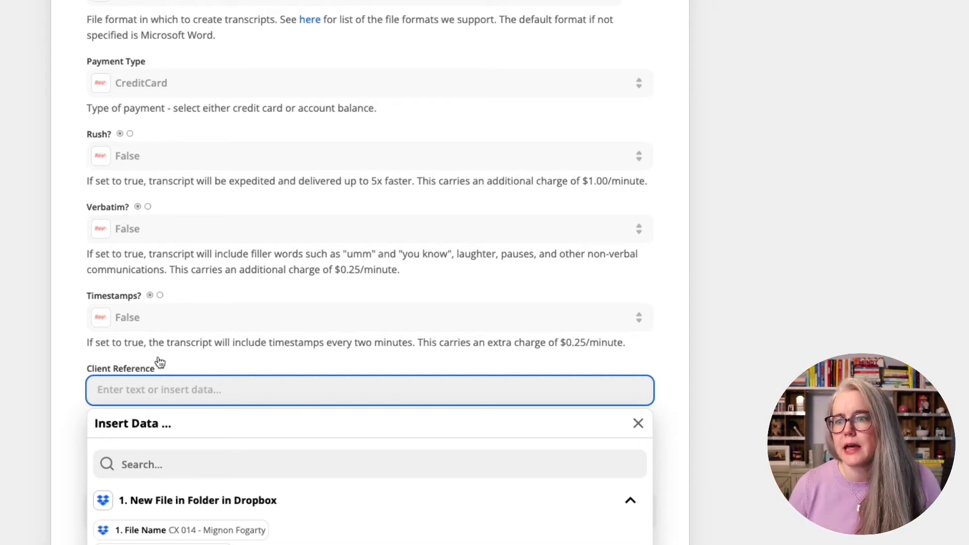
scroll(157, 360, down, 2)
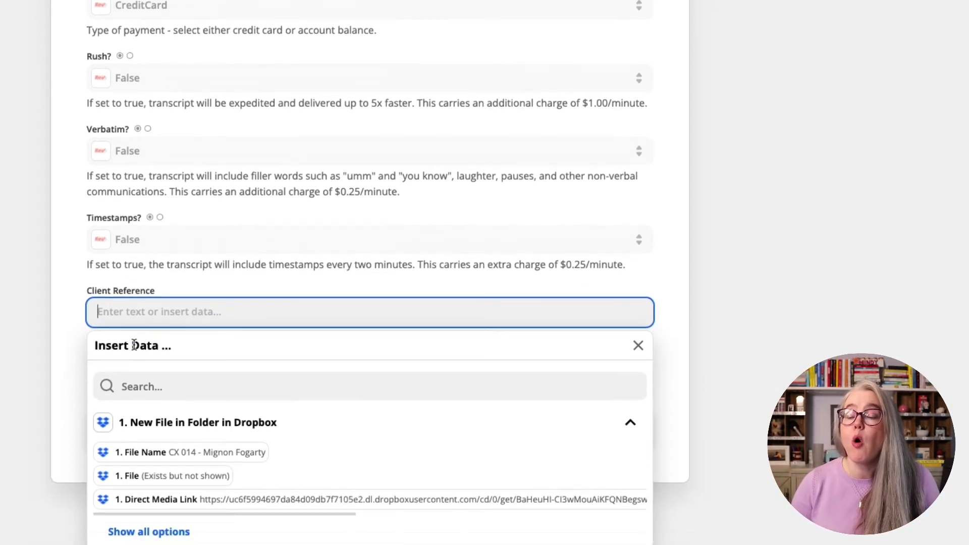
click(162, 530)
scroll(185, 434, down, 1)
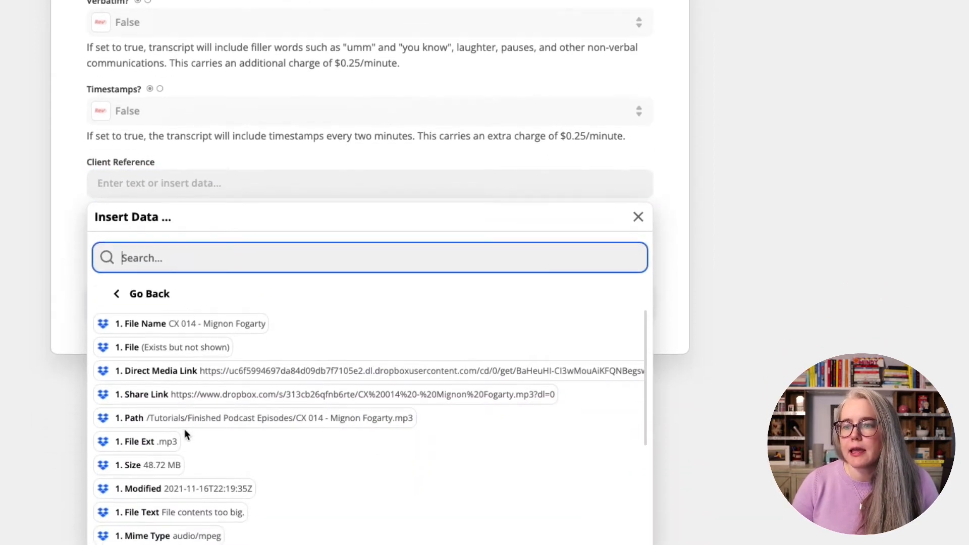
click(180, 322)
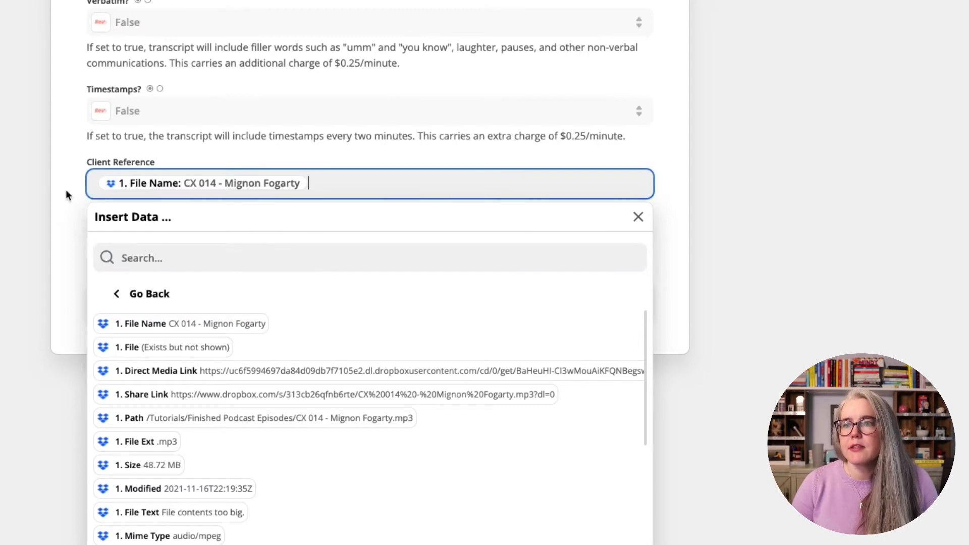
click(147, 280)
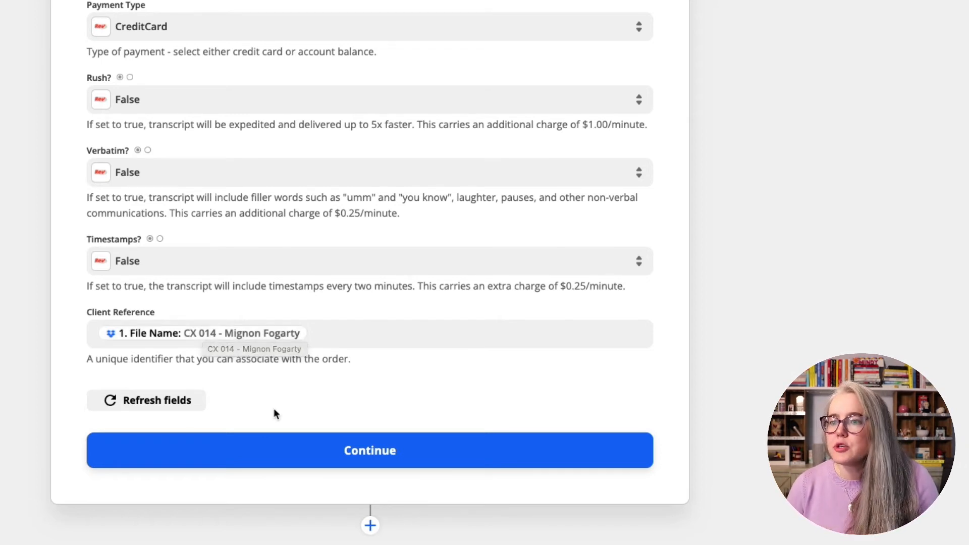
Finish the Rev action setup, skip its test, and turn the Zap on.
scroll(273, 410, up, 2)
scroll(274, 411, down, 2)
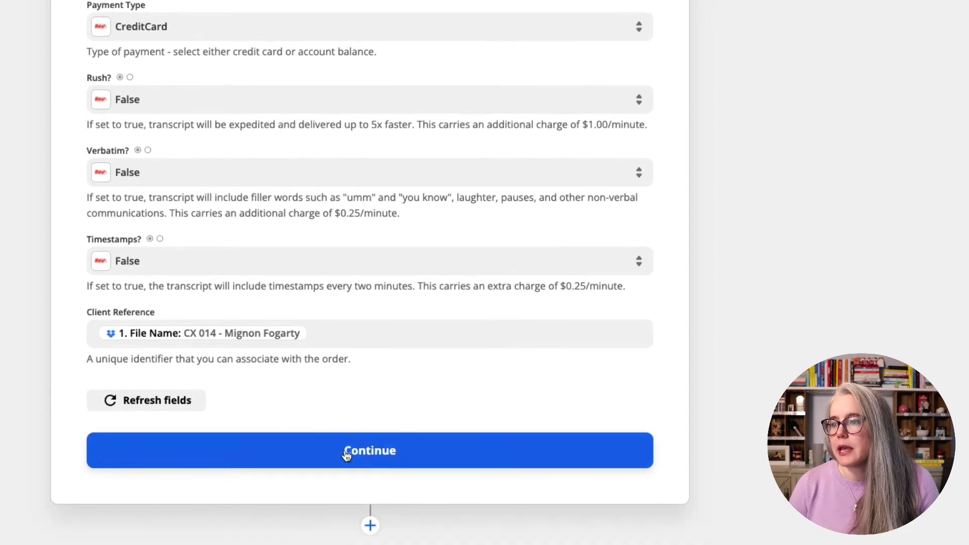
click(352, 452)
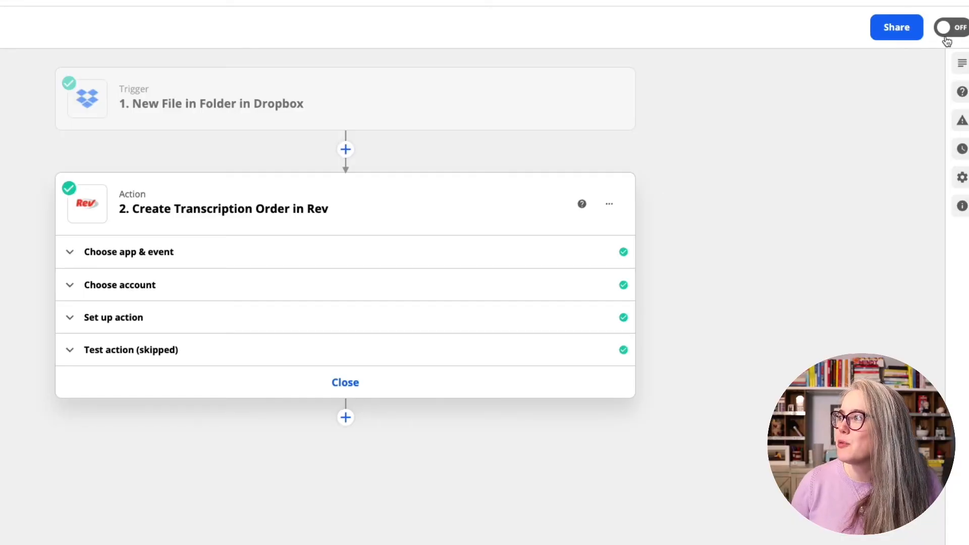
click(955, 28)
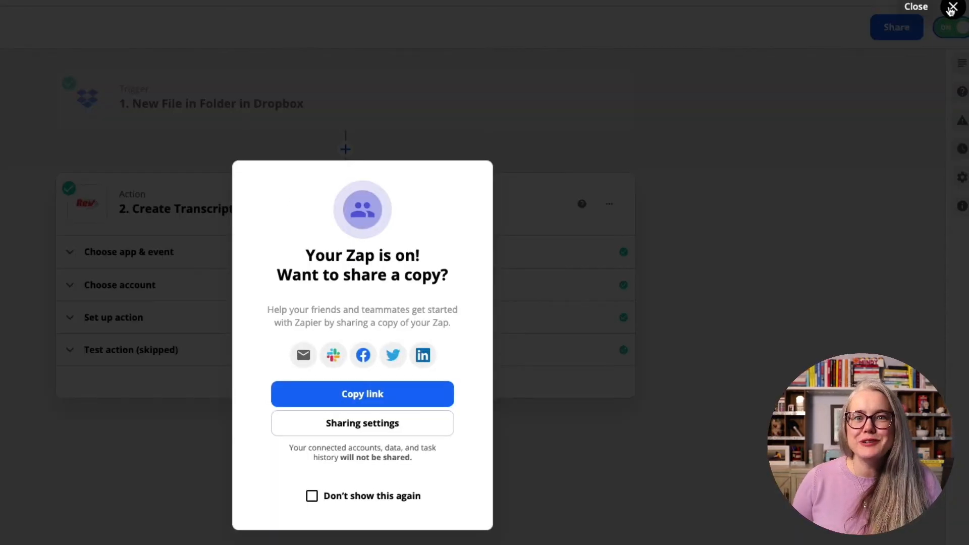
Dismiss the offer to share a copy and name the Zap "Podcast File Transcription Order".
click(950, 8)
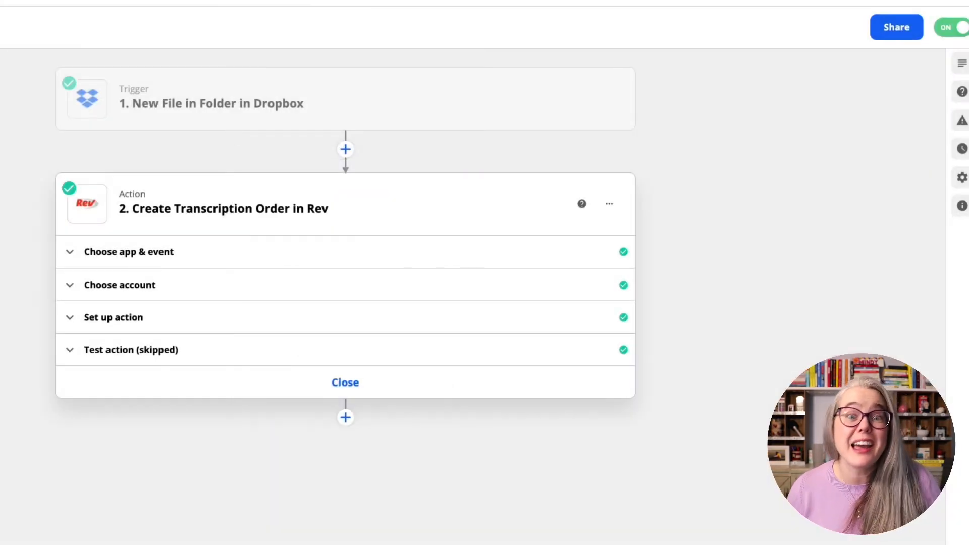
click(52, 32)
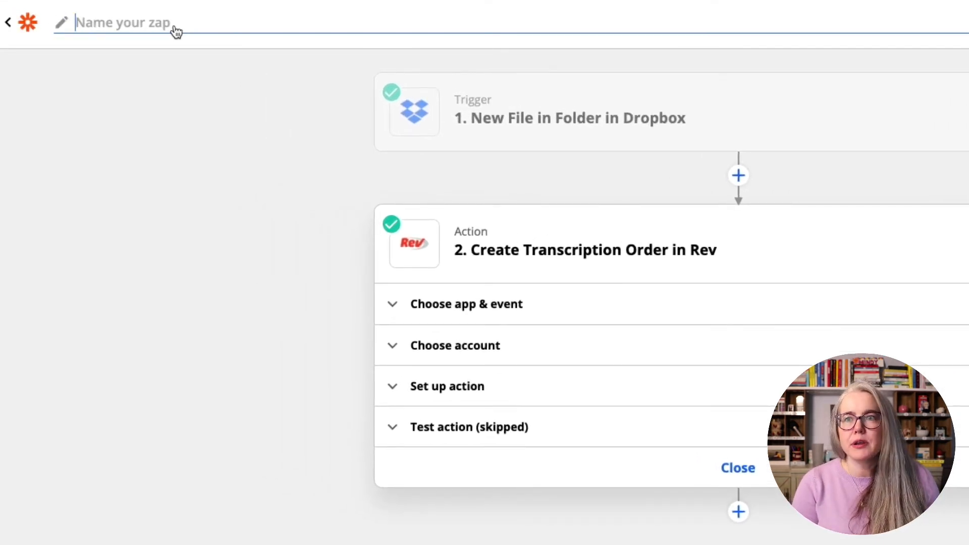
text(Podcast File Transcription Order)
key(Return)
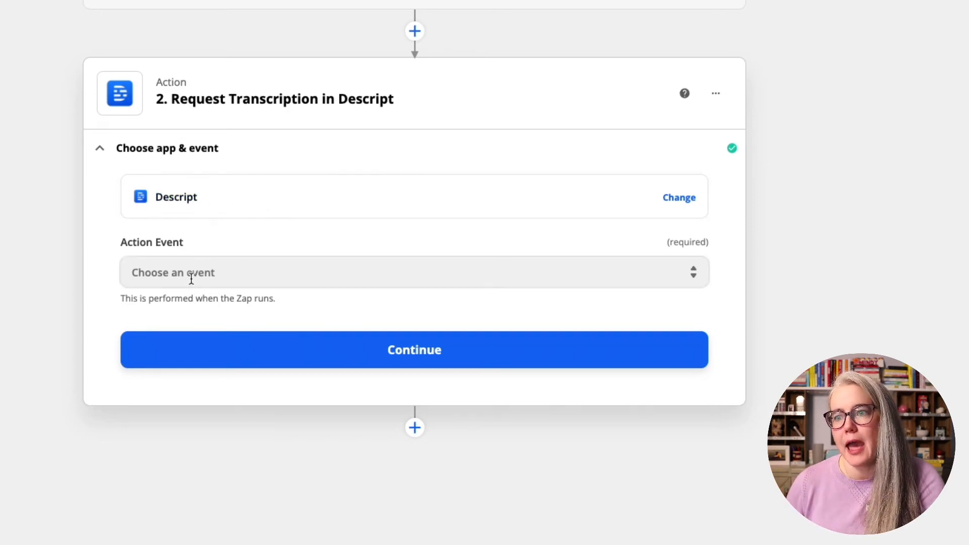
Set the Descript action's event to Request Transcription and map its File URL to the Share Link from the Dropbox trigger.
click(191, 279)
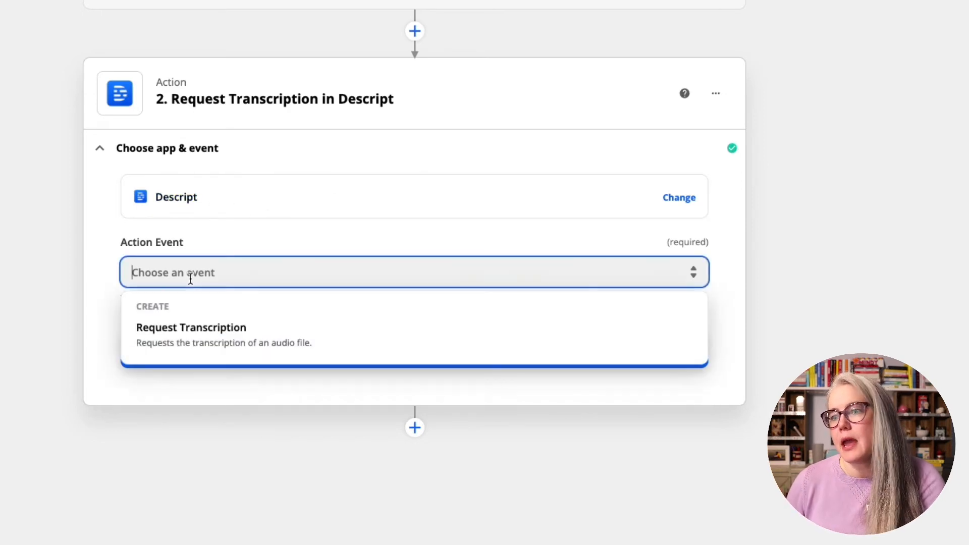
click(189, 355)
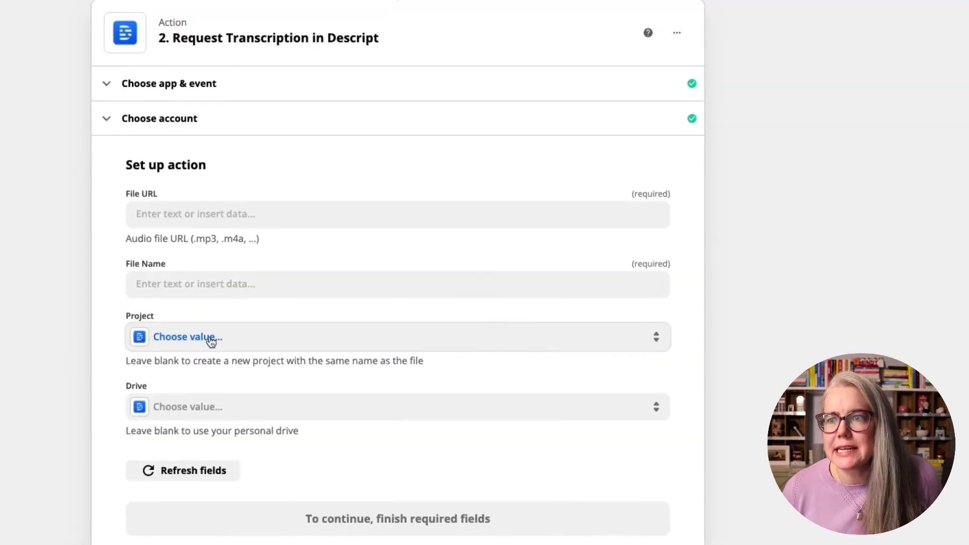
click(210, 218)
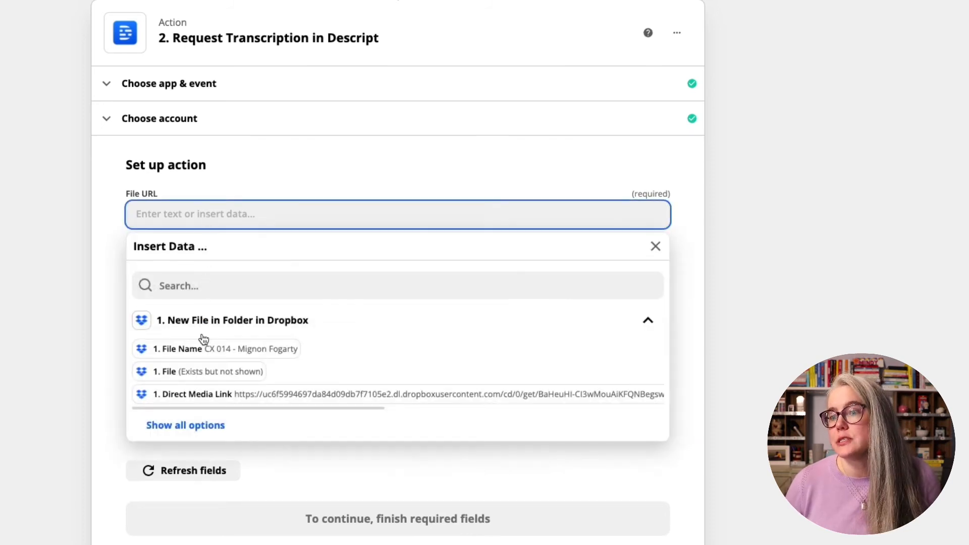
click(192, 424)
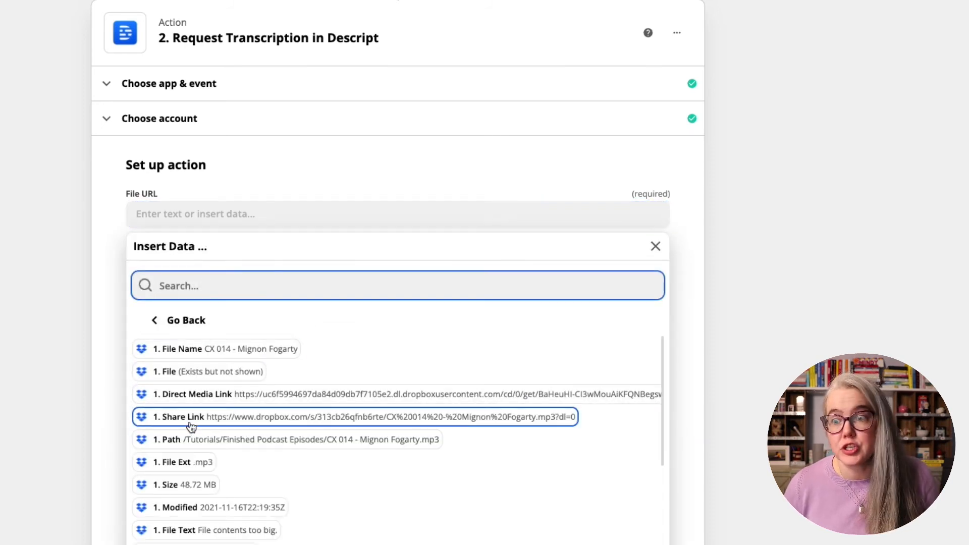
click(191, 417)
click(614, 163)
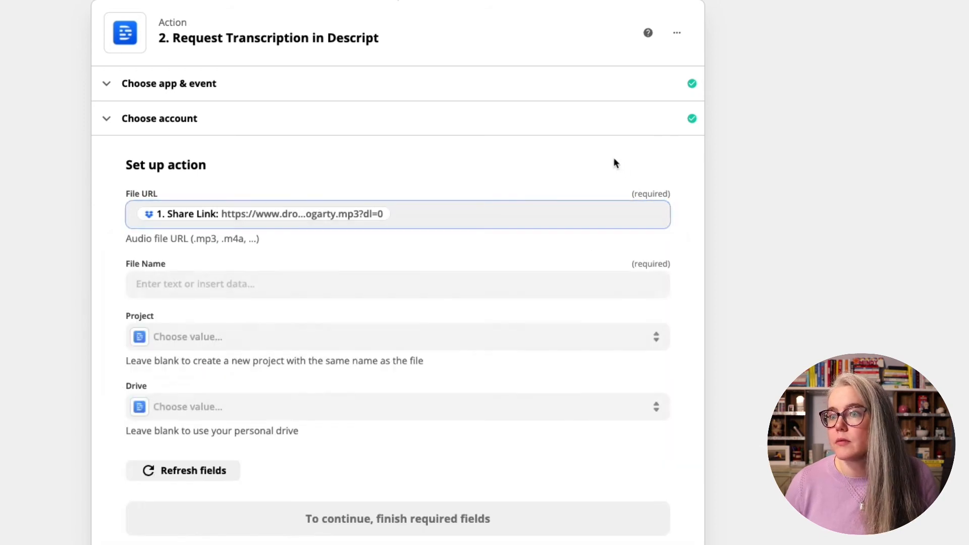
Map the Descript action's File Name to the Dropbox trigger's File Name and continue with Project and Drive left blank.
click(266, 292)
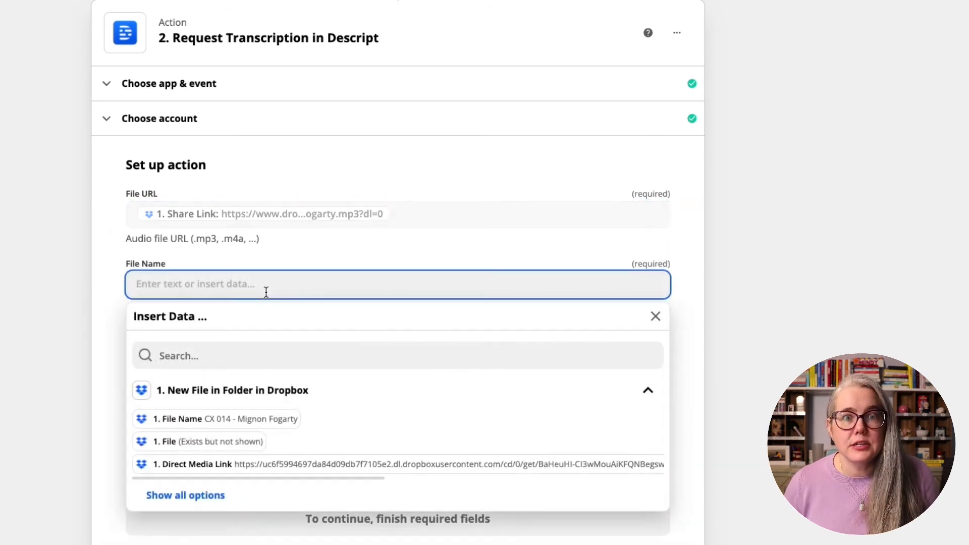
click(194, 425)
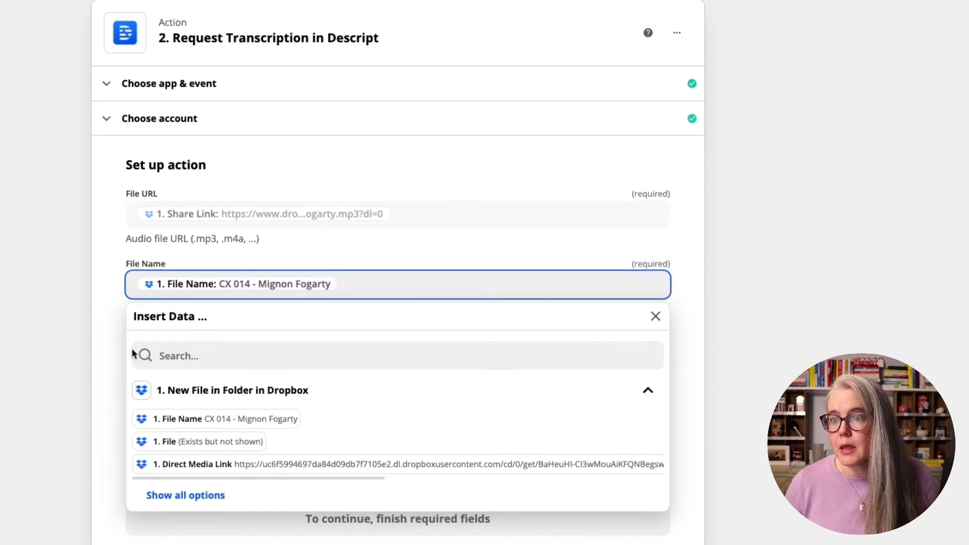
click(104, 337)
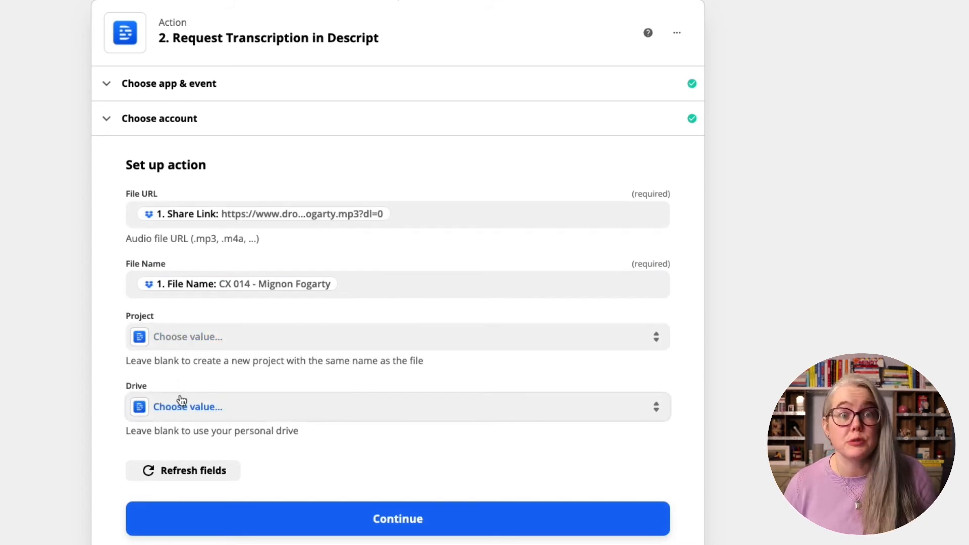
click(250, 519)
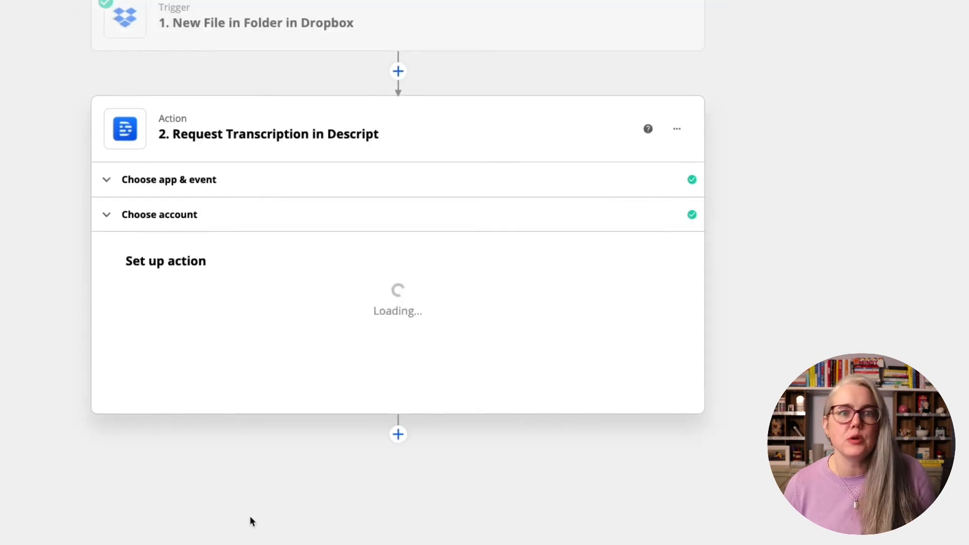